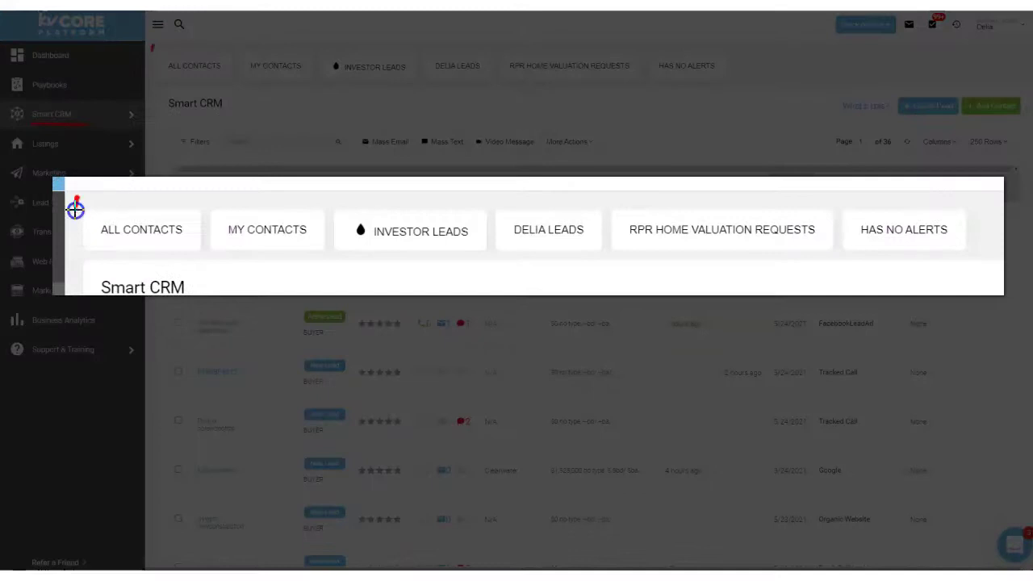
Step: Annotate the pinned saved filters, marking Investor Leads and the Has No Alerts filter
mouse_move(151, 53)
mouse_down()
mouse_move(194, 84)
mouse_move(750, 92)
mouse_move(744, 46)
mouse_move(394, 36)
mouse_move(153, 46)
mouse_up()
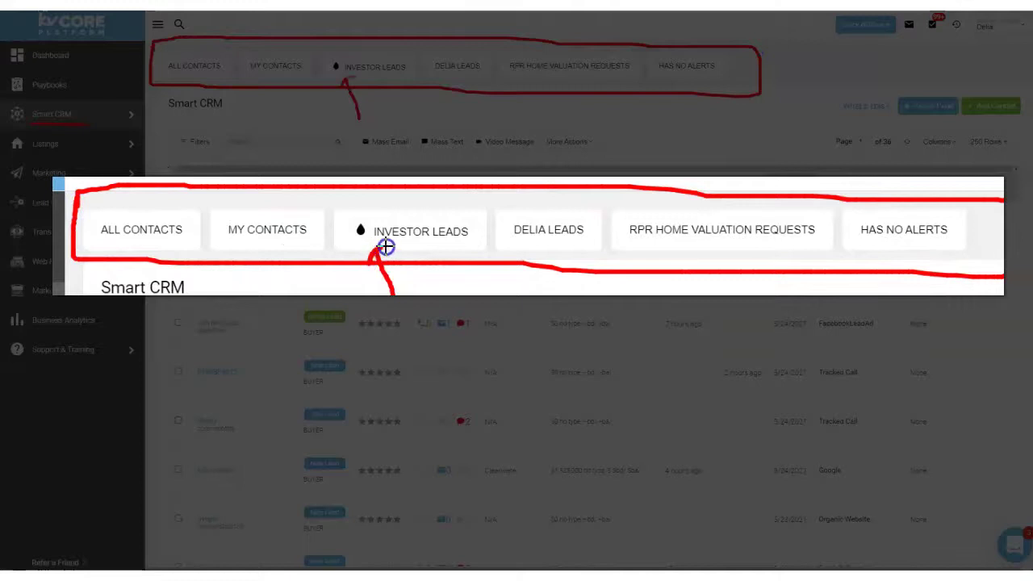
drag(341, 52, 321, 65)
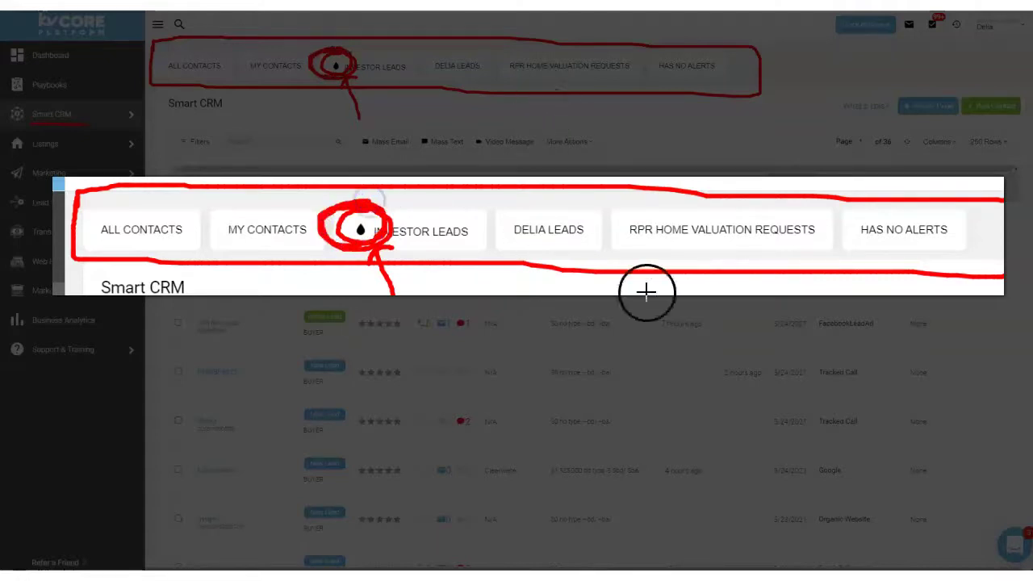
mouse_move(850, 248)
mouse_down()
mouse_move(955, 245)
mouse_move(865, 219)
mouse_move(844, 254)
mouse_up()
drag(865, 66, 778, 64)
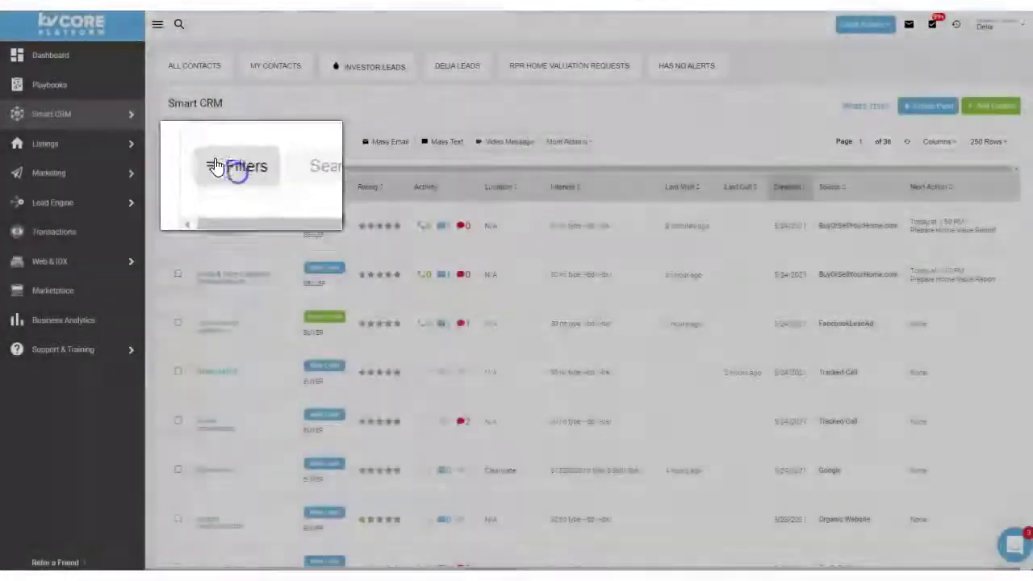
Step: Open the contact filters and expand the Assigned Users and Contact Details sections
click(188, 138)
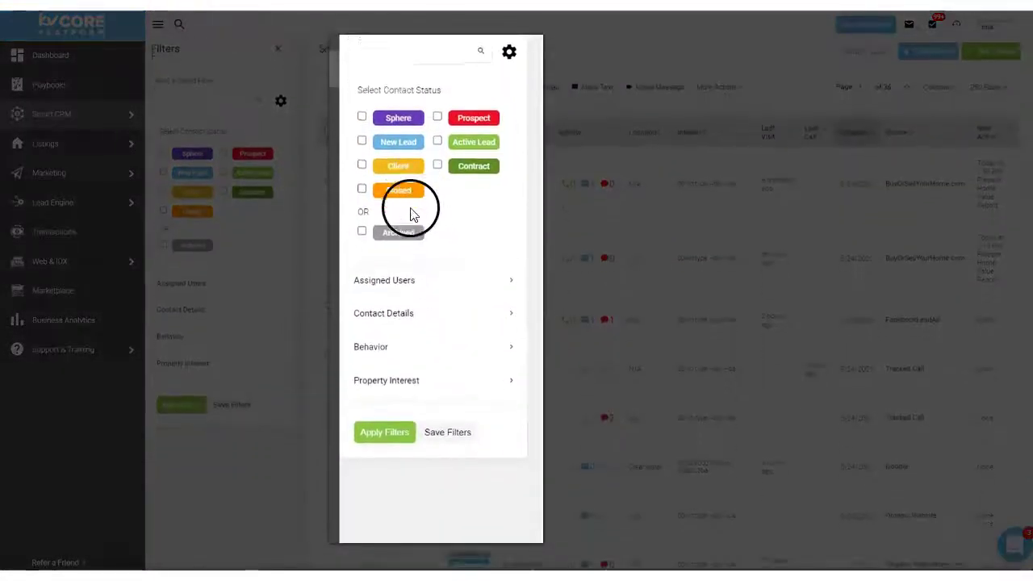
scroll(410, 212, up, 2)
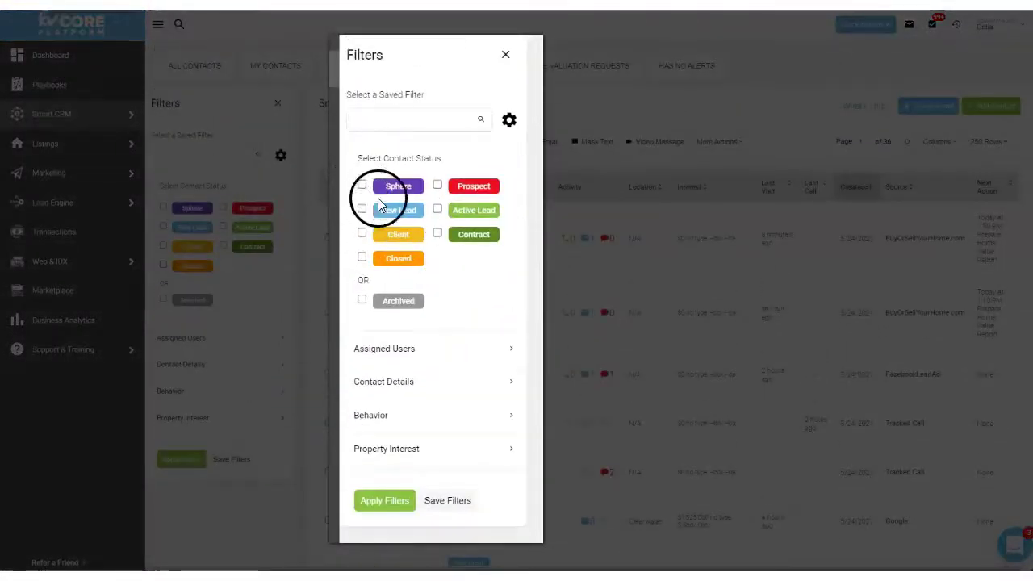
click(430, 349)
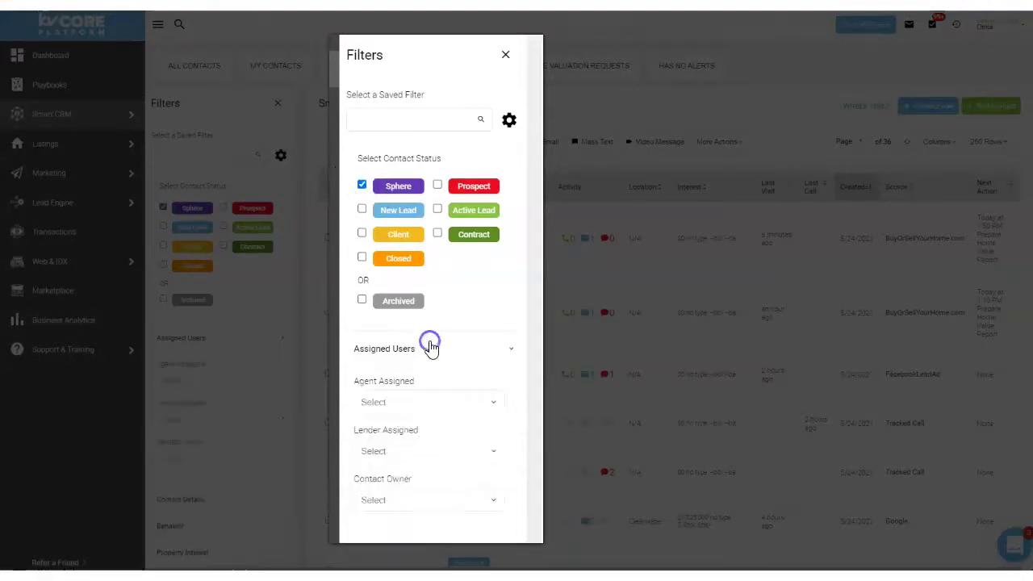
scroll(444, 420, down, 3)
scroll(445, 403, down, 3)
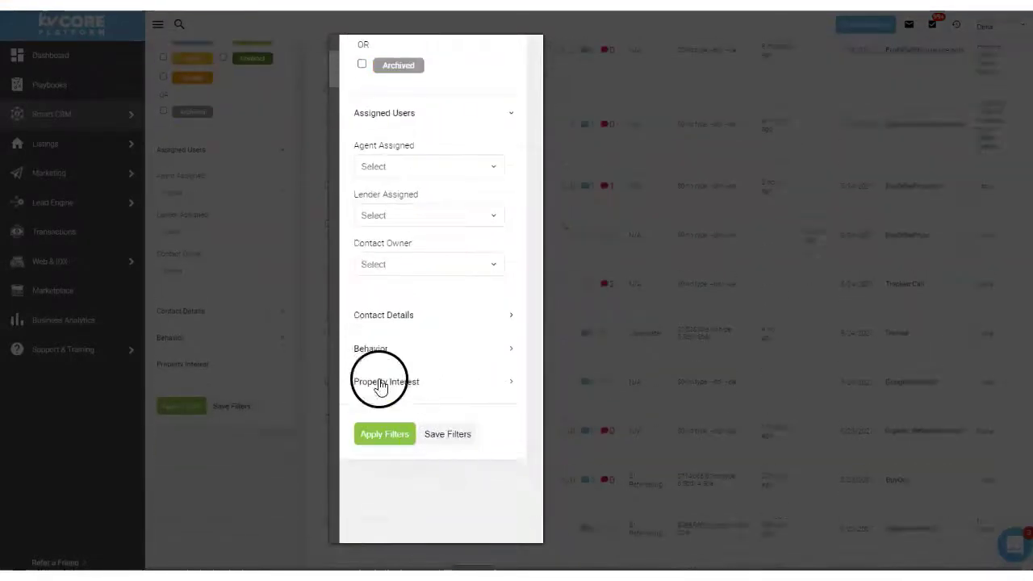
click(392, 317)
Step: Look through the Rating and Hashtags choices, then continue down to the Behavior section
scroll(396, 371, down, 3)
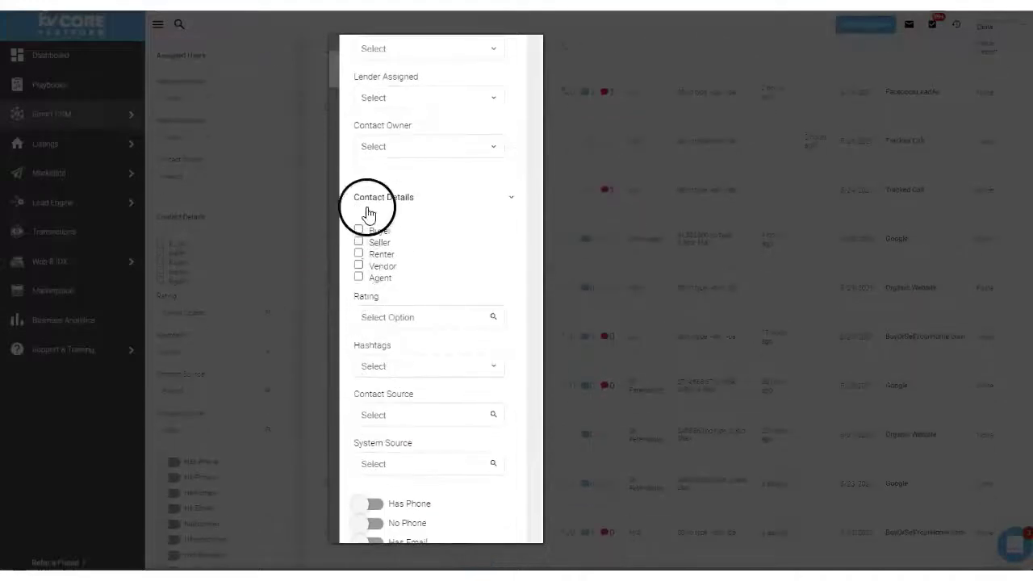
scroll(408, 338, down, 2)
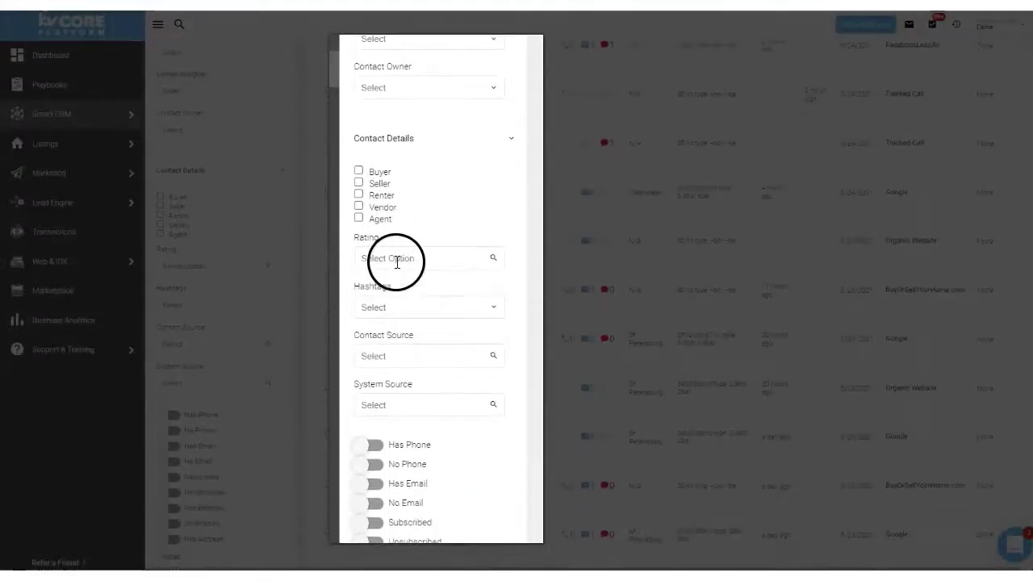
click(397, 259)
click(433, 237)
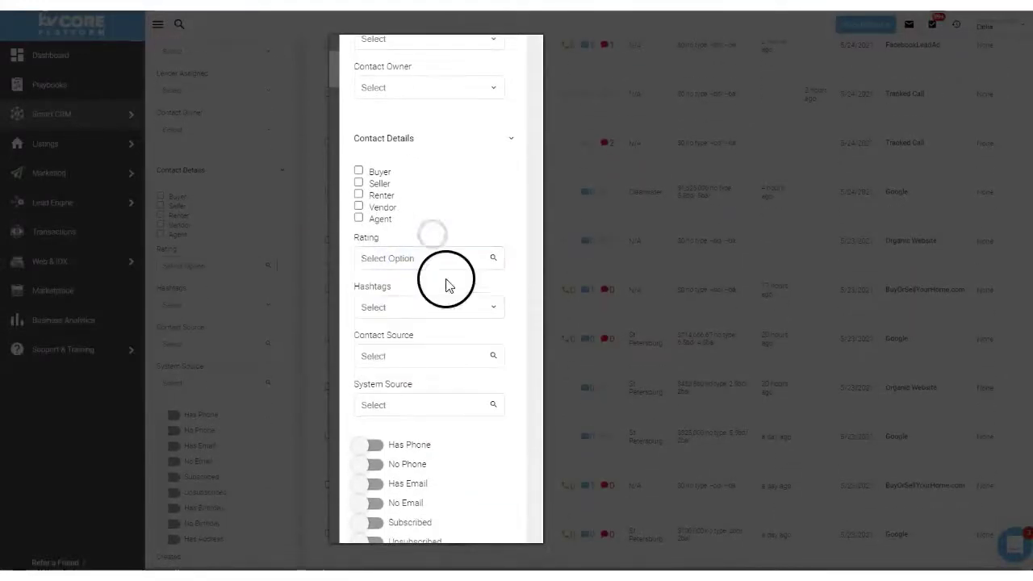
click(402, 305)
click(464, 241)
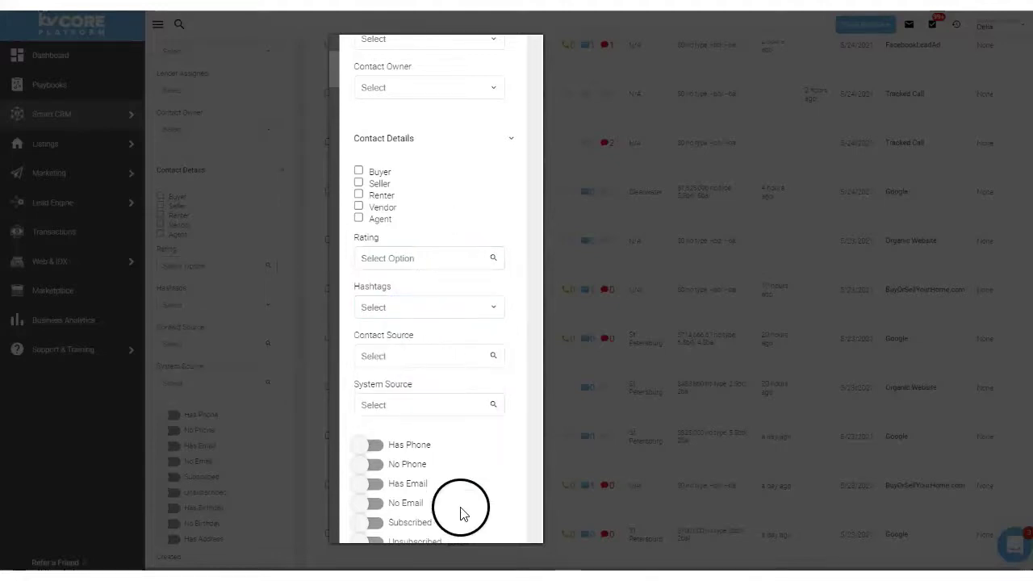
scroll(462, 506, down, 3)
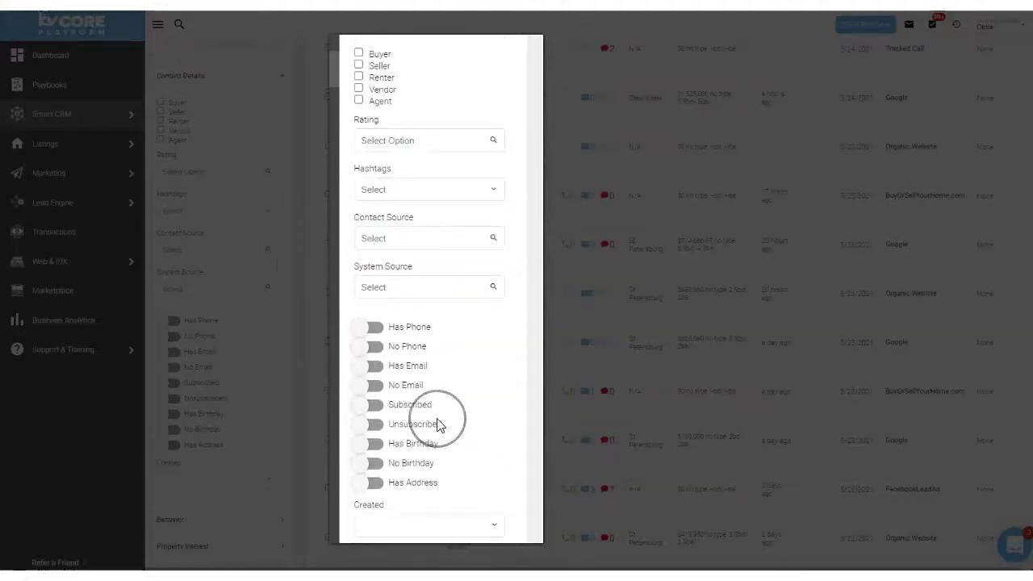
scroll(438, 425, down, 2)
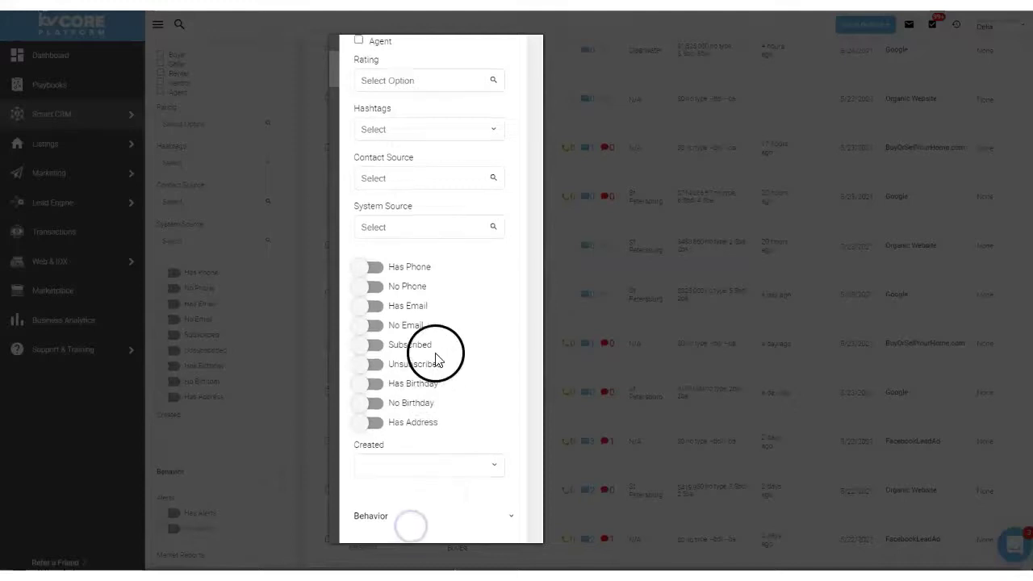
scroll(435, 359, down, 6)
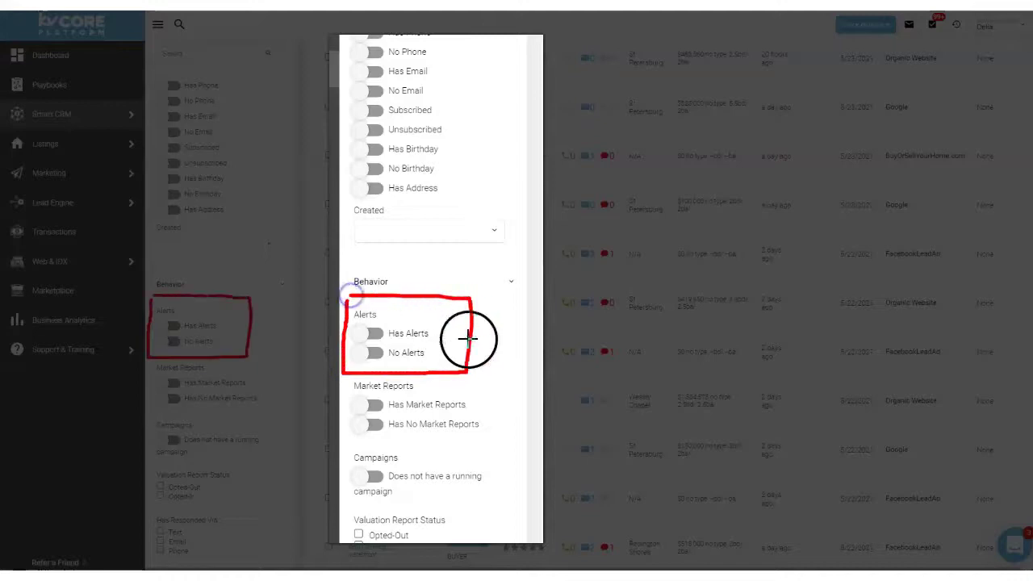
Step: Annotate the No Alerts option under Behavior with an arrow and underline
drag(497, 354, 432, 355)
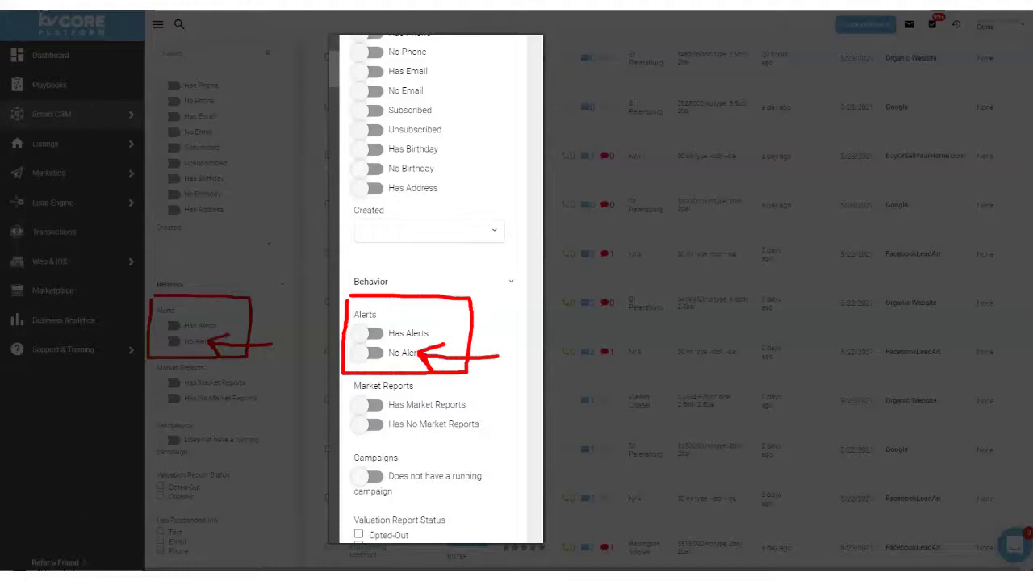
key(Escape)
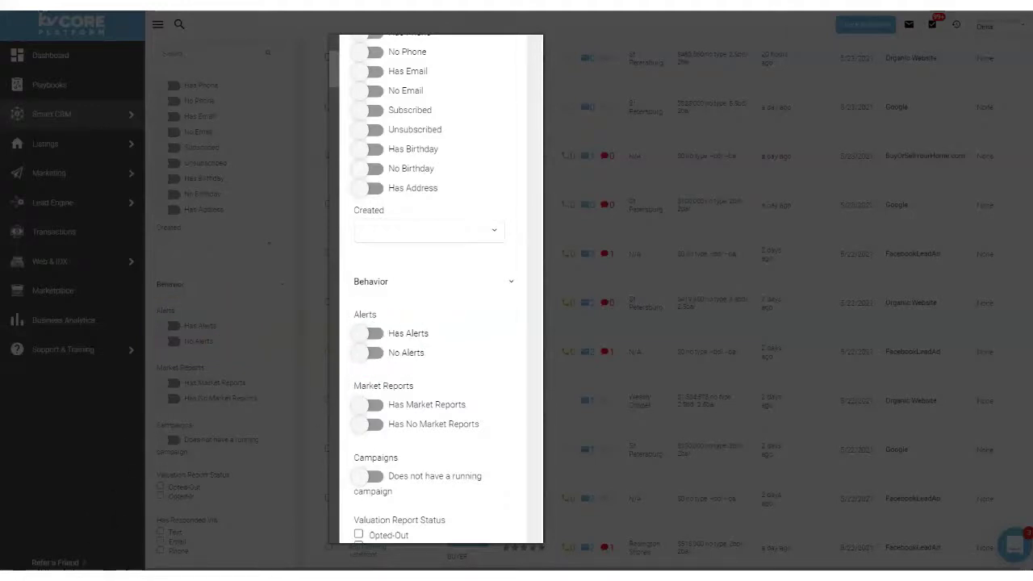
drag(436, 368, 408, 369)
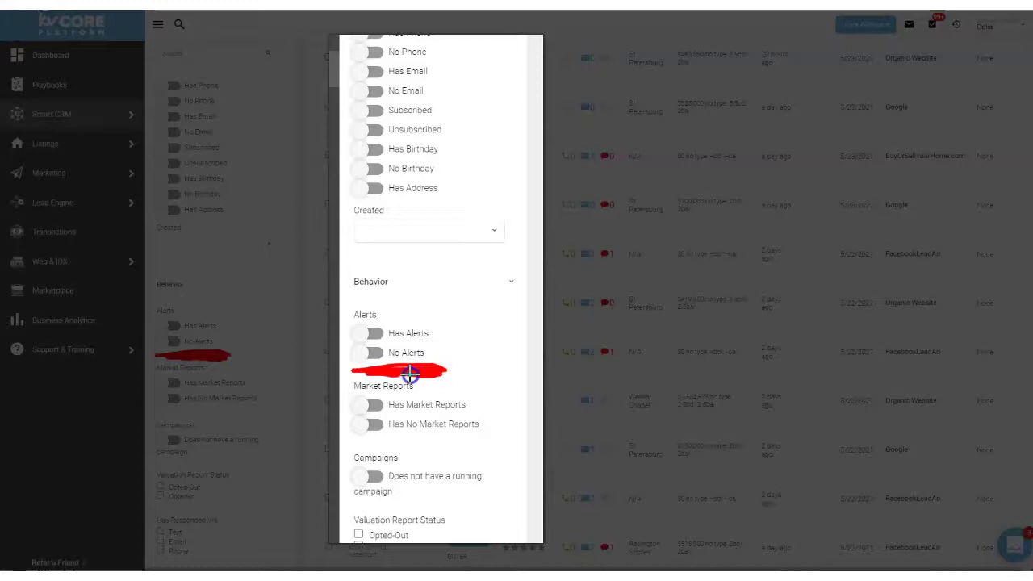
drag(490, 313, 436, 341)
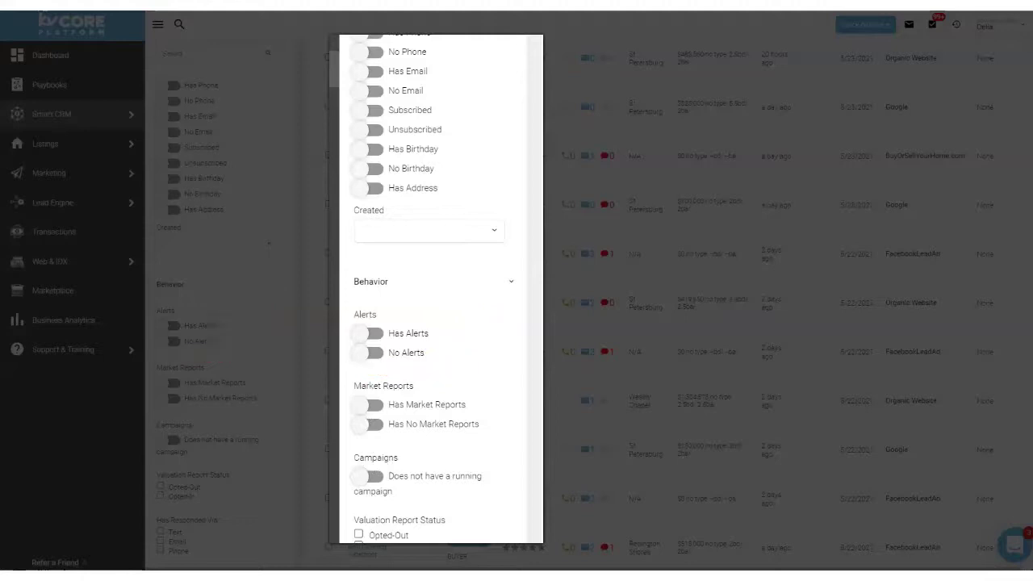
Step: Switch on the No Alerts filter and apply the filters to the contact list
click(369, 353)
scroll(465, 421, up, 10)
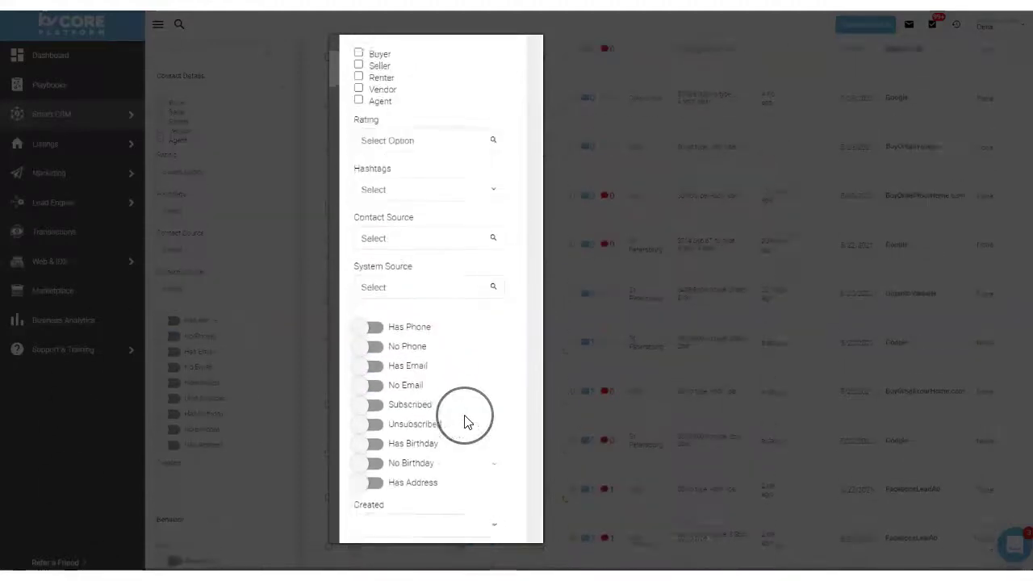
click(361, 185)
scroll(480, 365, down, 8)
scroll(479, 368, down, 10)
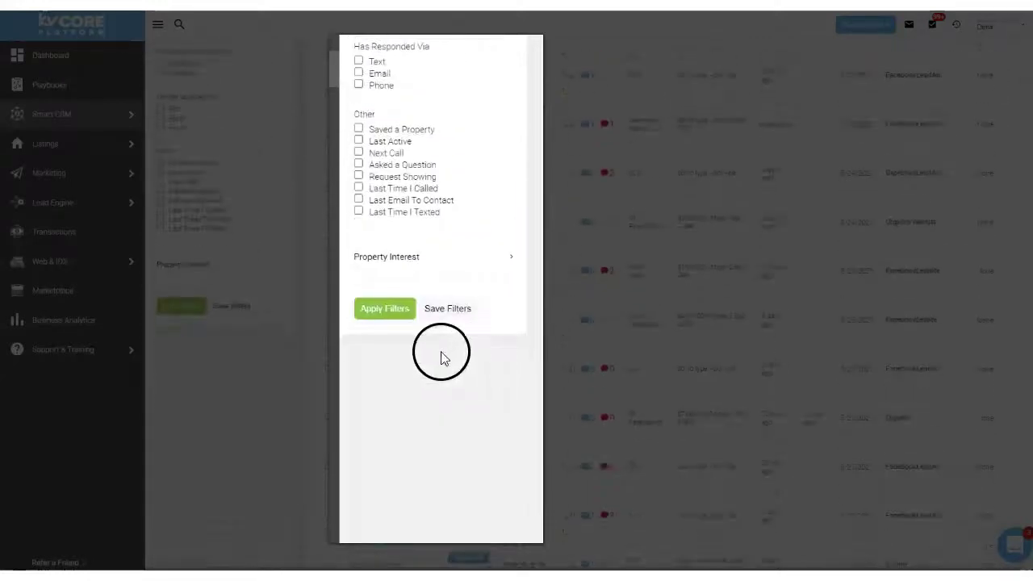
click(371, 306)
scroll(436, 397, up, 5)
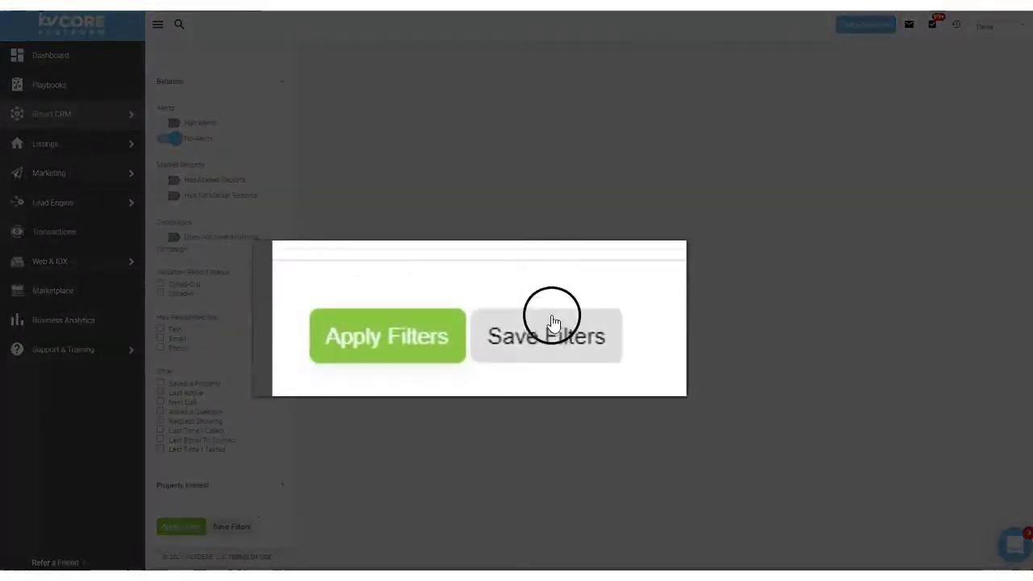
Step: Save the current filters as a new 'Has No…' filter, amending the name after the duplicate-name error
click(233, 523)
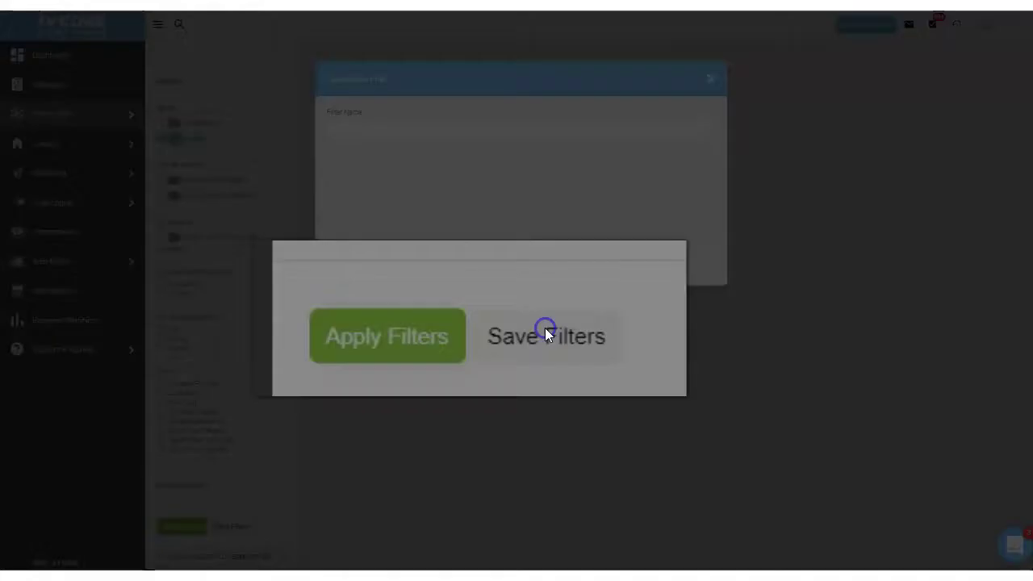
click(344, 130)
text(Has No Alerts)
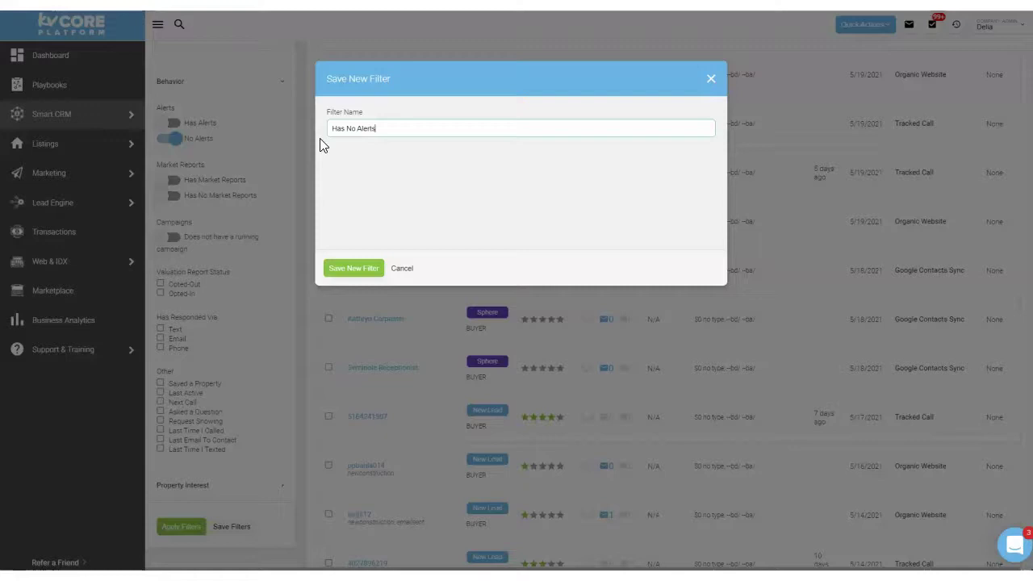
click(349, 268)
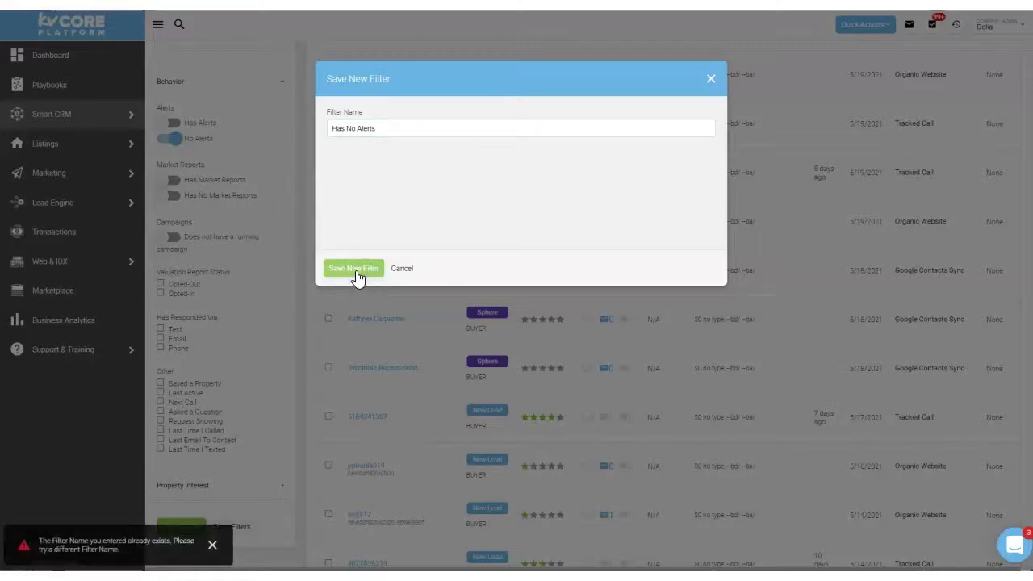
click(384, 131)
click(353, 268)
scroll(279, 338, up, 10)
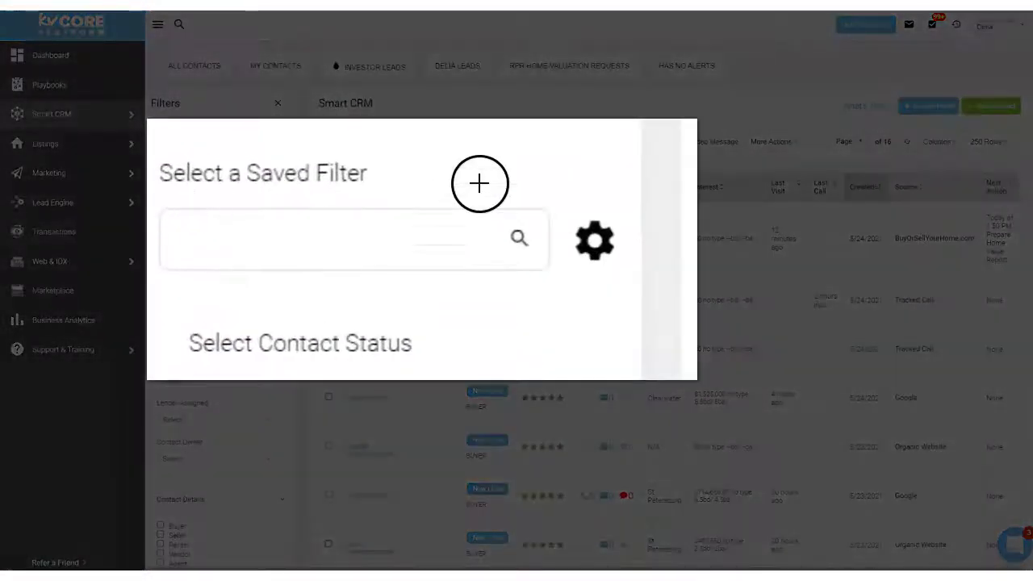
Step: Turn on the CRM quick link for the 'Has No Alerts x' saved filter and save it
mouse_move(533, 148)
mouse_down()
mouse_move(528, 283)
mouse_move(640, 266)
mouse_move(503, 145)
mouse_up()
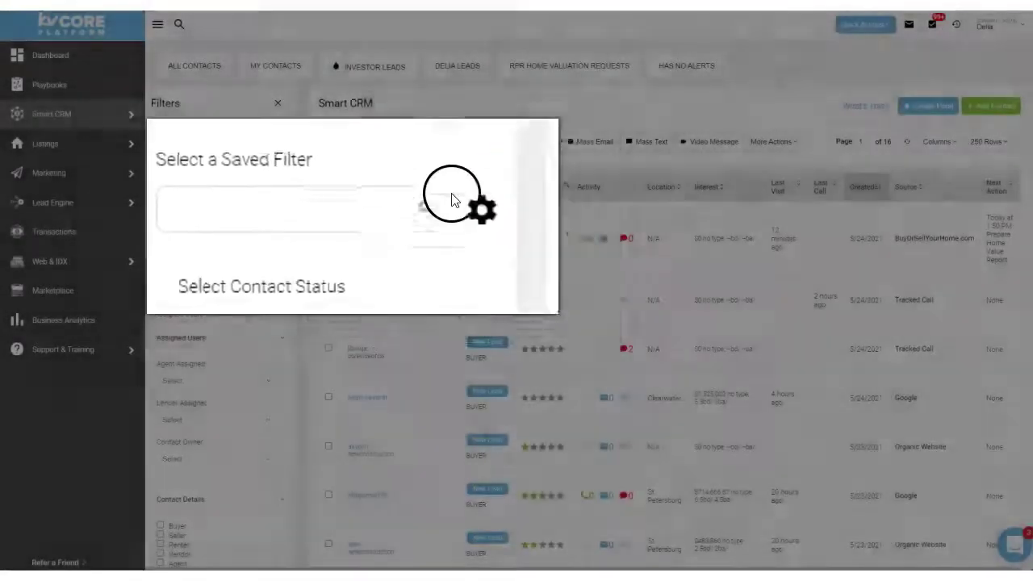
click(281, 154)
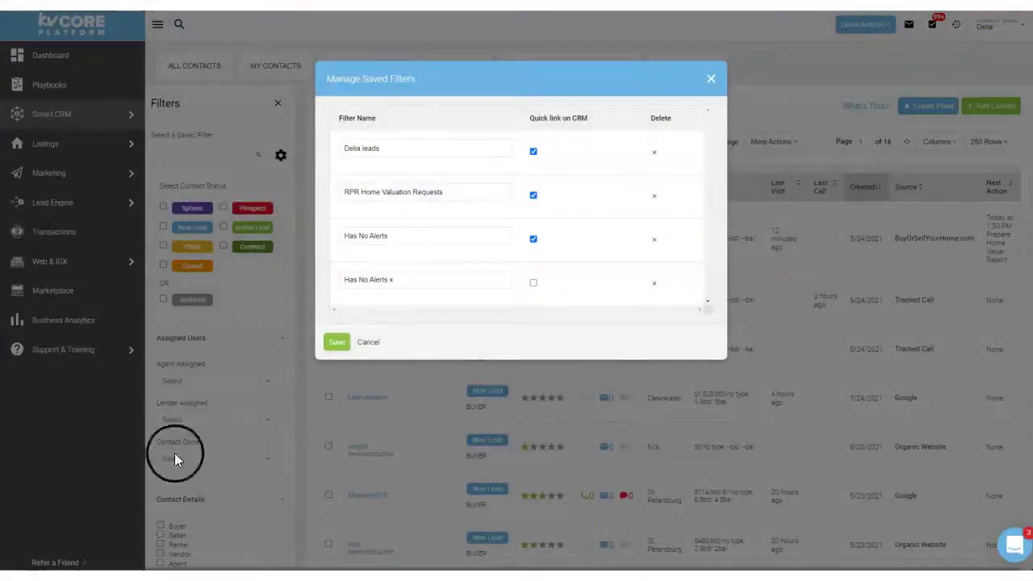
mouse_move(334, 118)
mouse_down()
mouse_move(316, 258)
mouse_move(423, 307)
mouse_move(650, 295)
mouse_move(599, 124)
mouse_move(513, 114)
mouse_up()
mouse_move(427, 230)
mouse_down()
mouse_move(396, 268)
mouse_move(425, 267)
mouse_up()
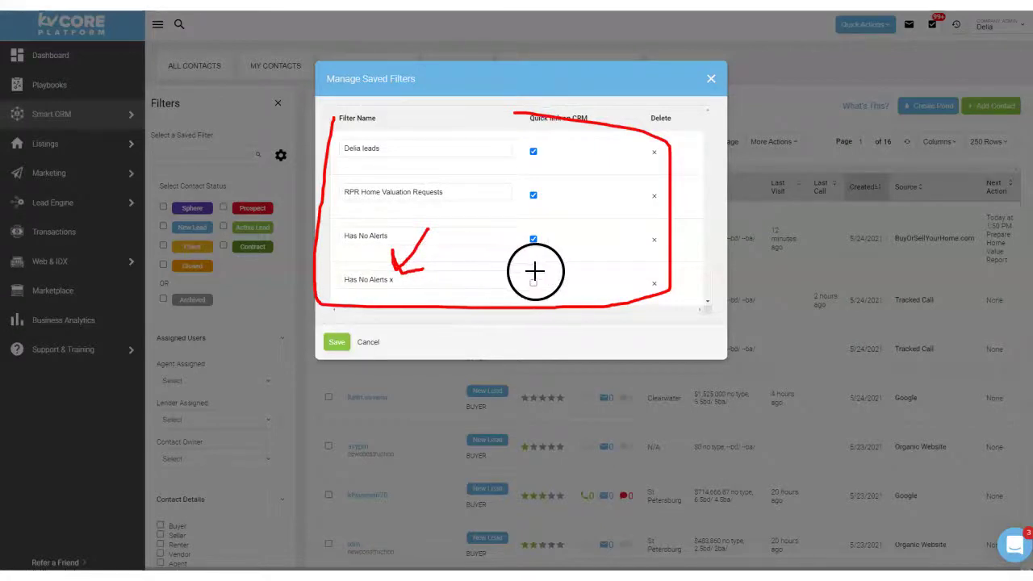
drag(540, 264, 513, 280)
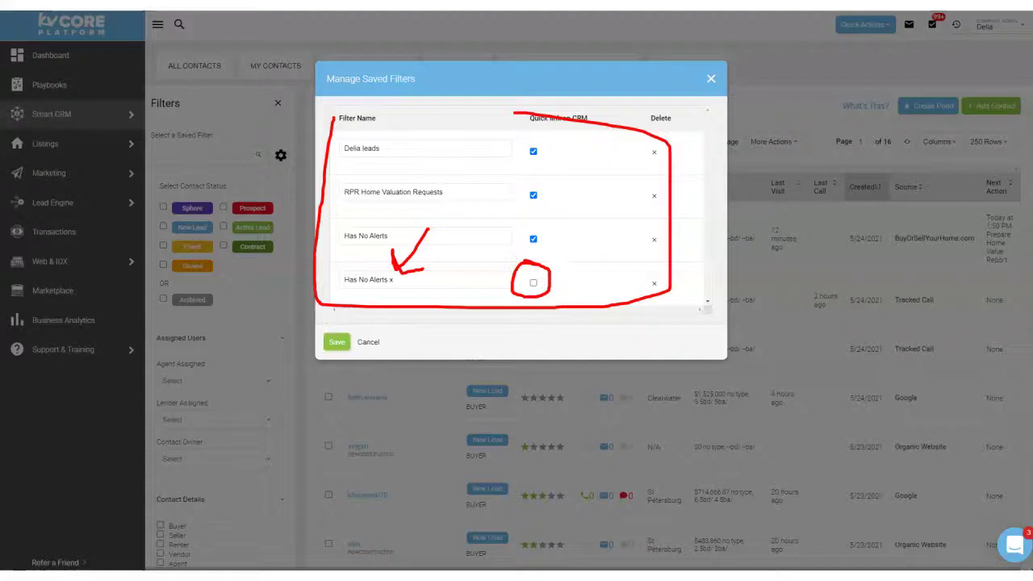
key(Escape)
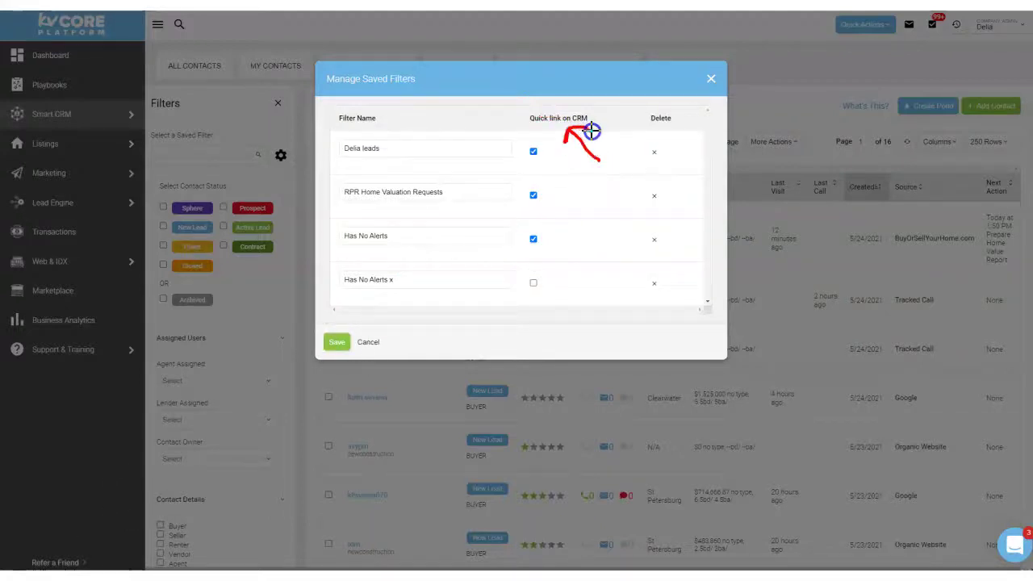
key(Escape)
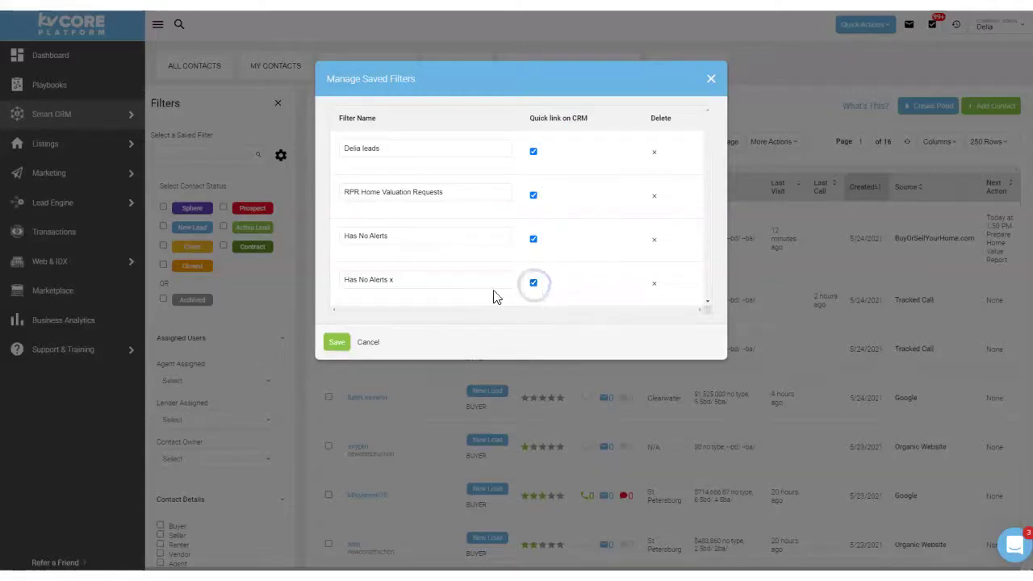
click(336, 343)
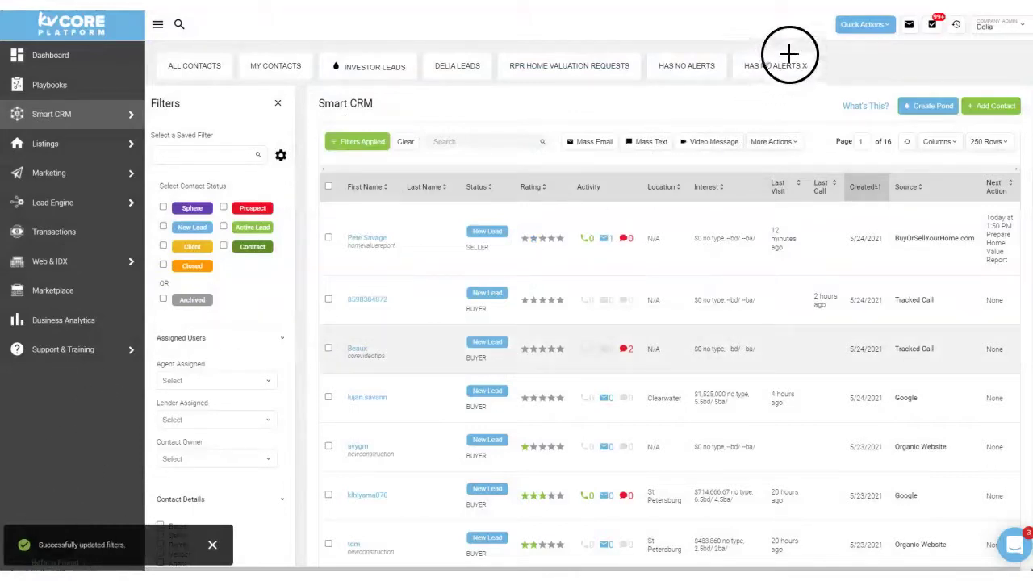
drag(789, 48, 738, 51)
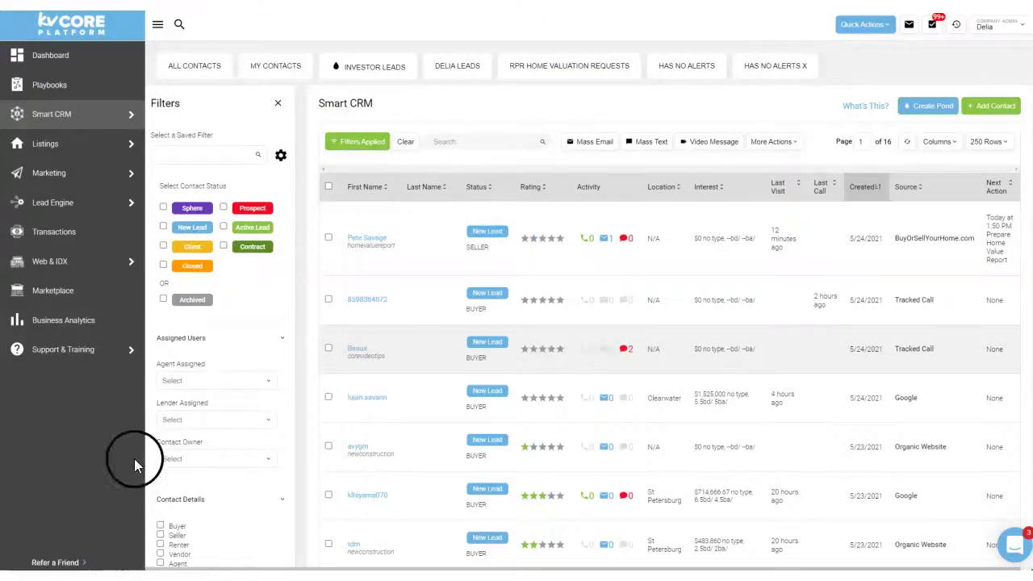
scroll(231, 161, down, 3)
scroll(230, 283, up, 3)
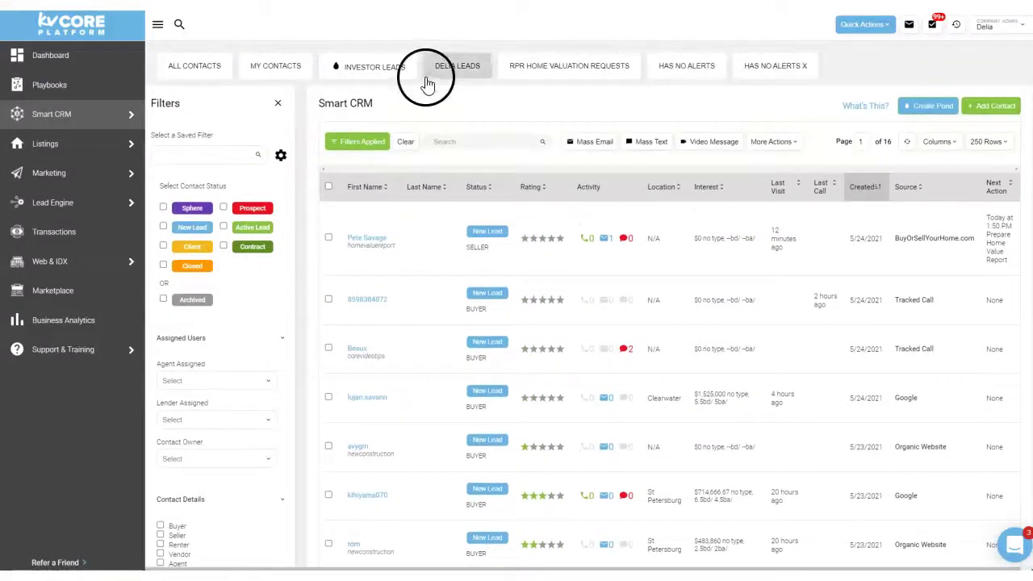